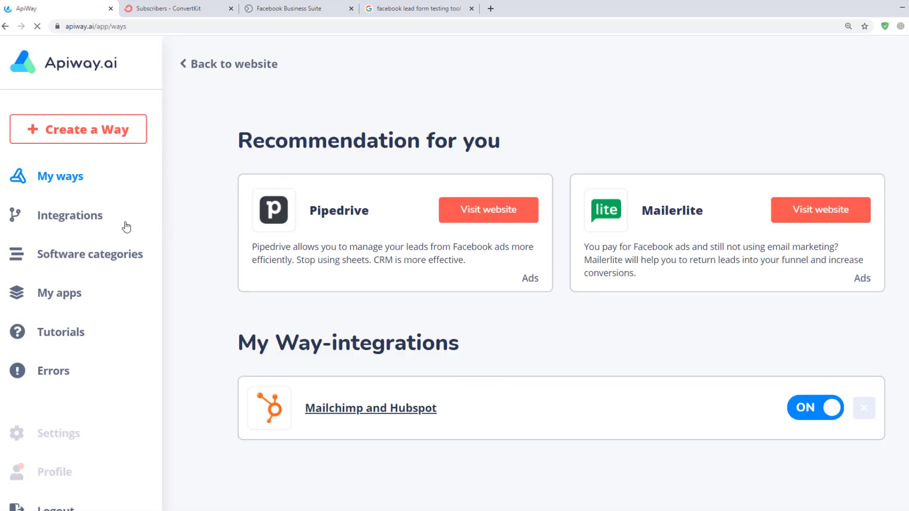
Select ConvertKit from the list of services available to integrate.
left_click(94, 218)
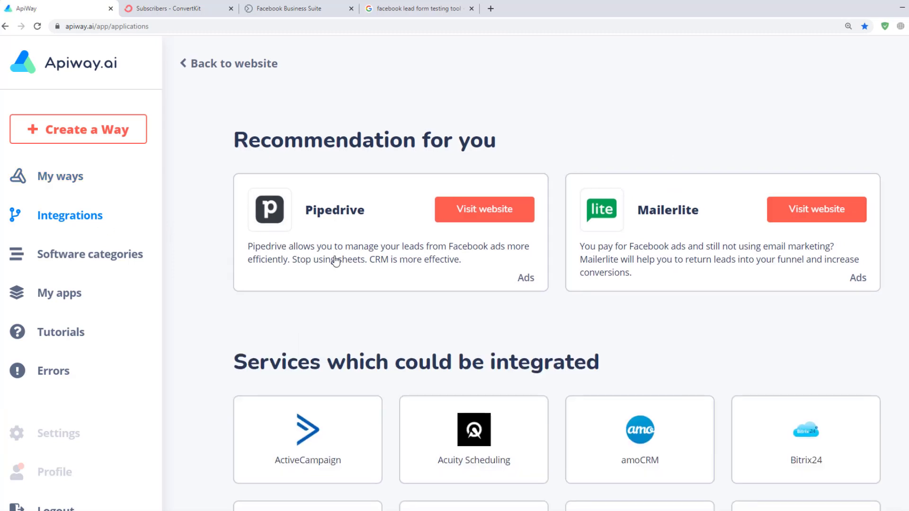
scroll(467, 270, "down", 4)
mouse_move(816, 454)
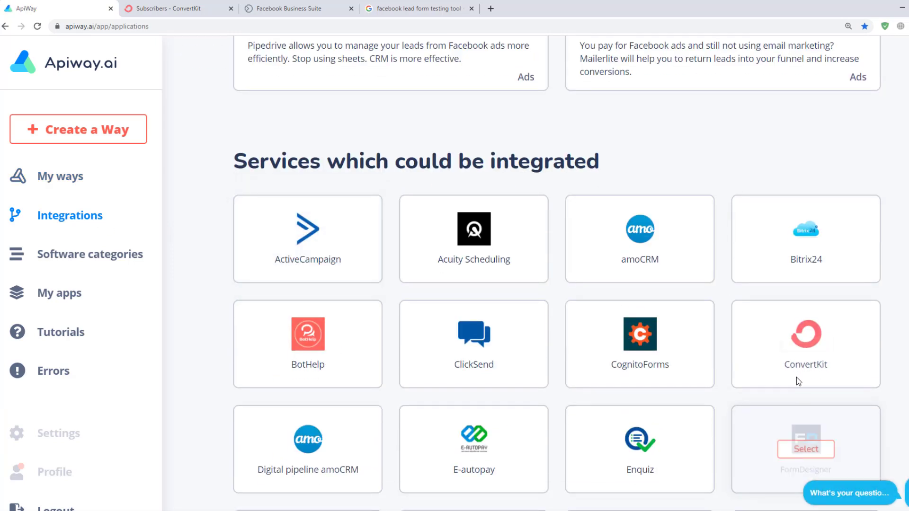
mouse_move(800, 351)
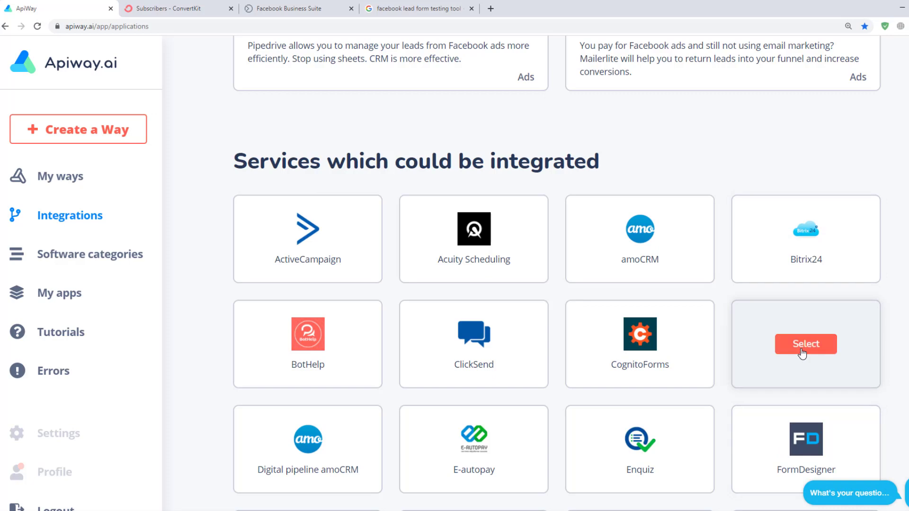
left_click(802, 350)
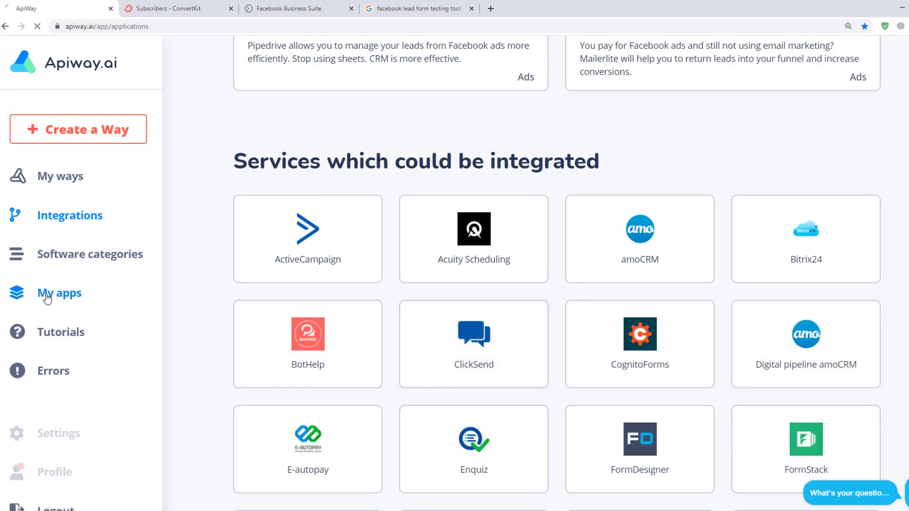
Connect the Facebook Leads account, then start attaching ConvertKit, which asks for an API secret.
scroll(520, 232, "down", 4)
mouse_move(521, 231)
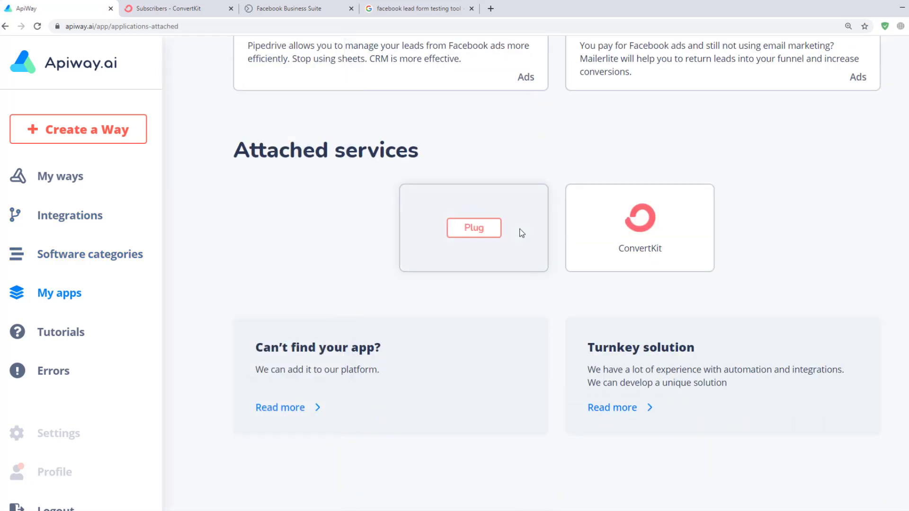
left_click(489, 230)
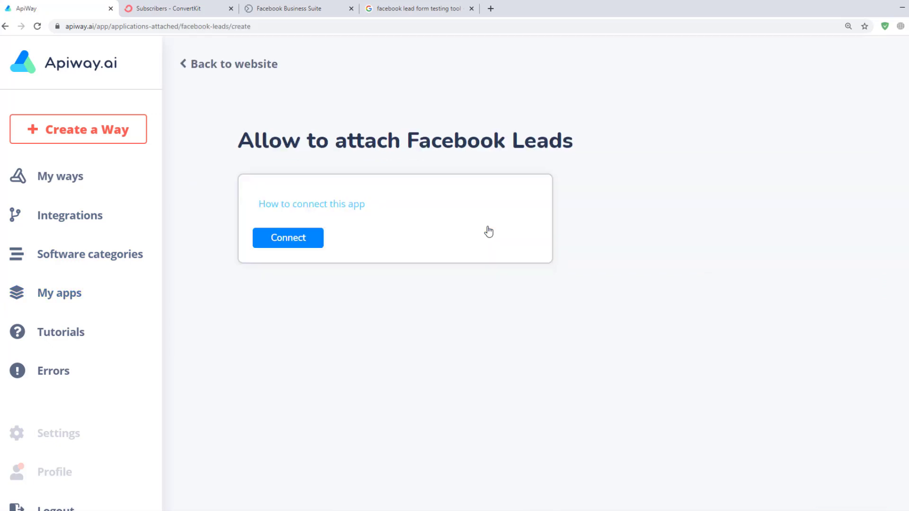
left_click(288, 242)
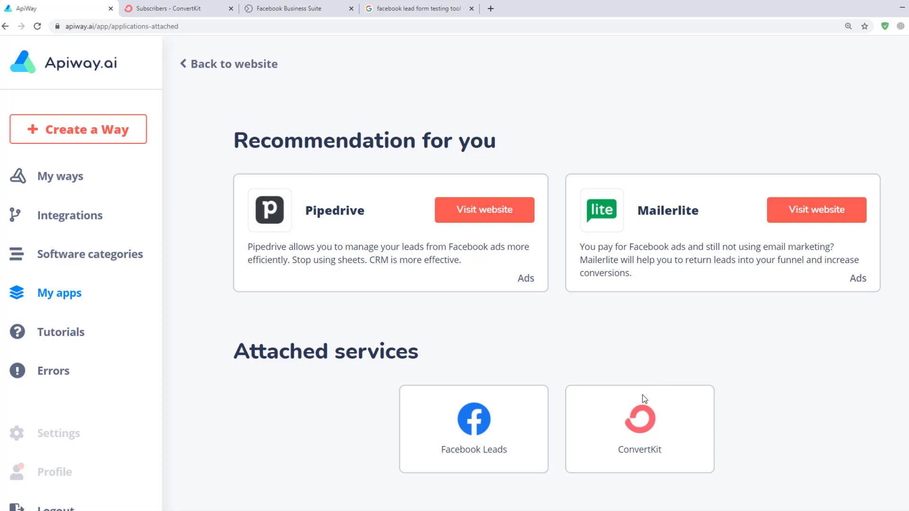
left_click(632, 434)
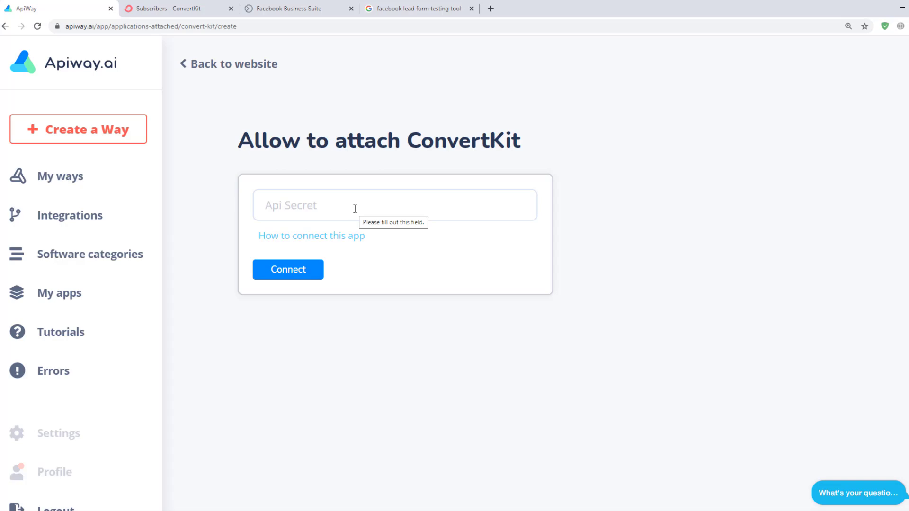
left_click(202, 10)
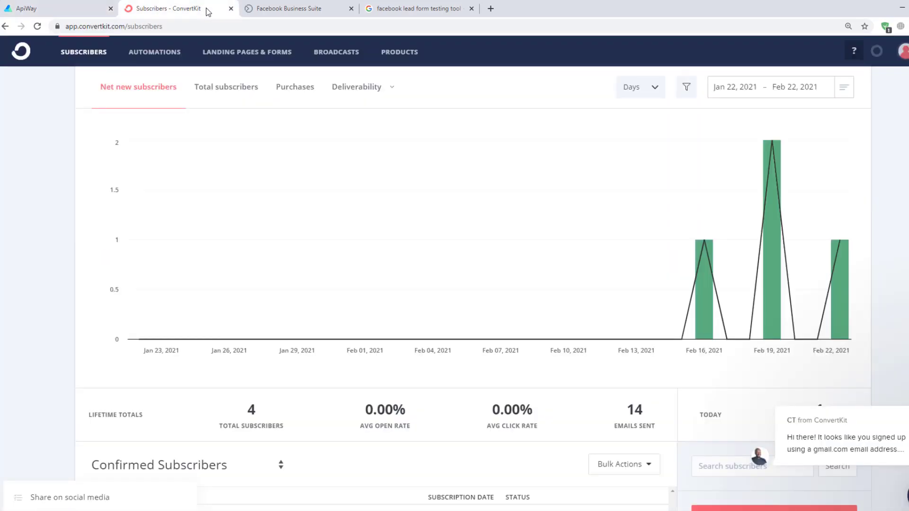
Reveal and copy the API secret from ConvertKit's account settings.
left_click(902, 50)
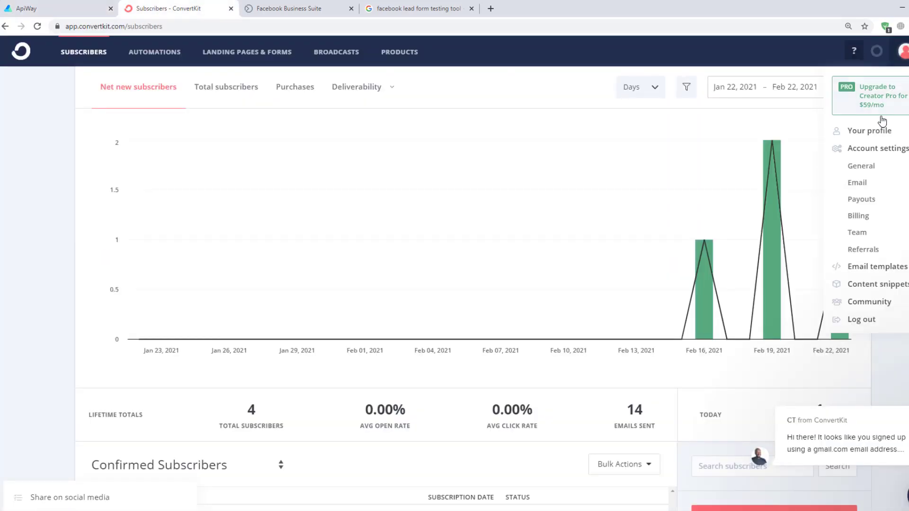
left_click(877, 151)
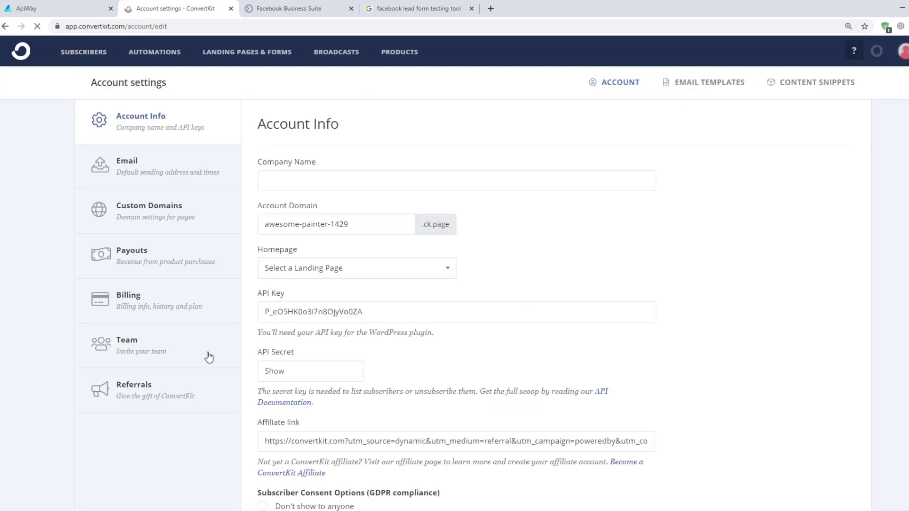
left_click(271, 376)
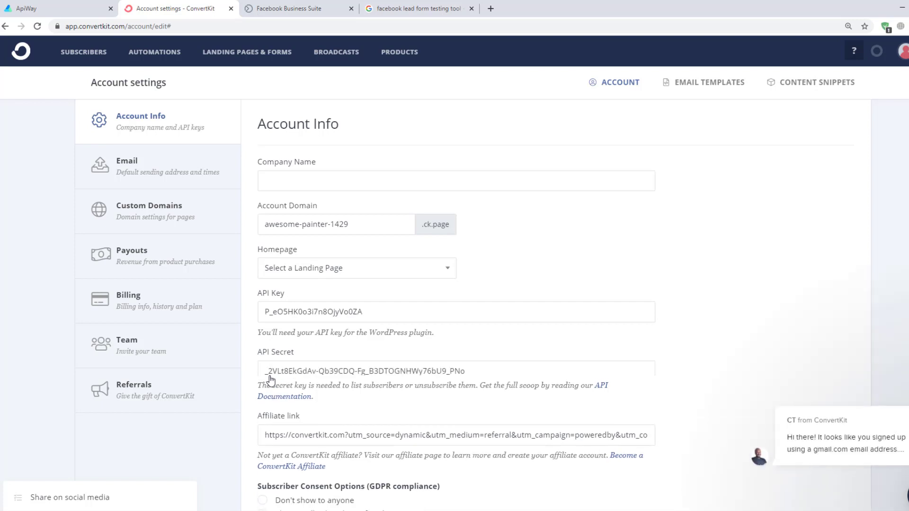
left_click_drag(473, 375, 262, 375)
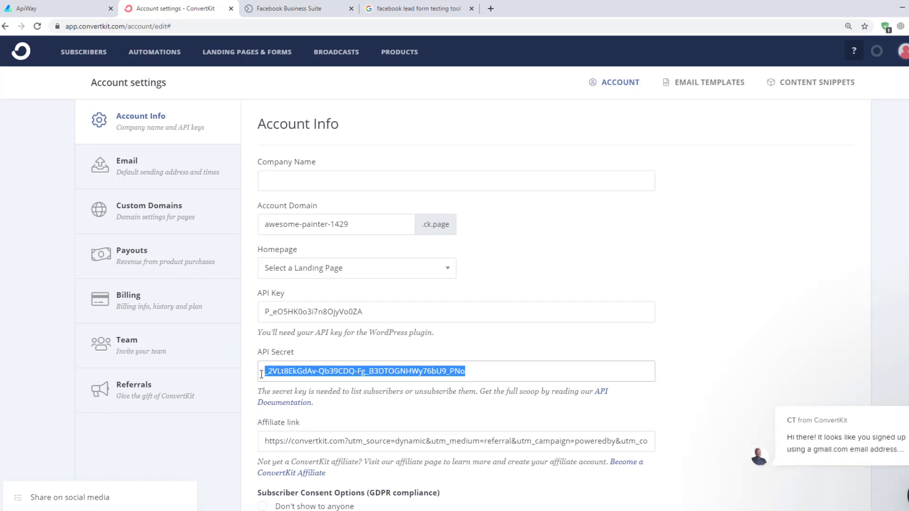
key("ctrl+c")
Paste the API secret into Apiway's Api Secret field and connect ConvertKit.
left_click(56, 8)
left_click(275, 200)
key("ctrl+v")
left_click(291, 274)
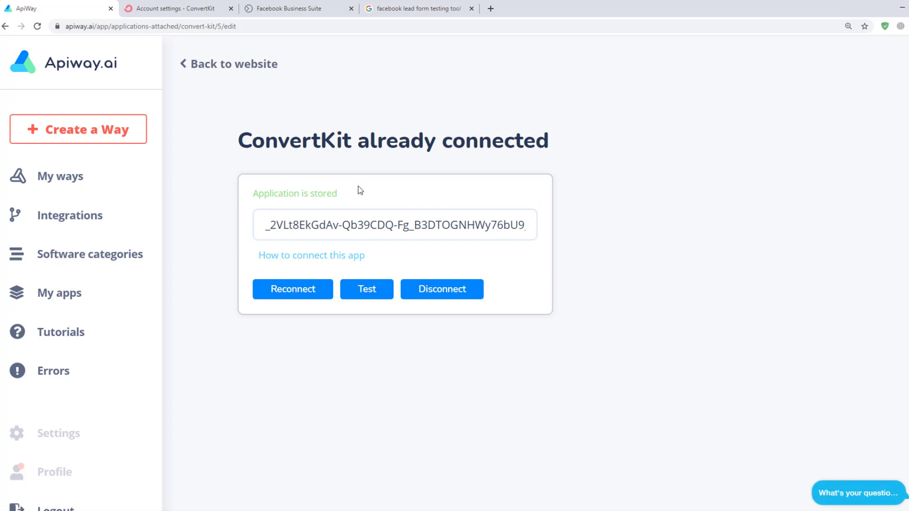
Once ConvertKit shows as already connected, go to Facebook Business Suite's Lead Ads Forms.
left_click(303, 9)
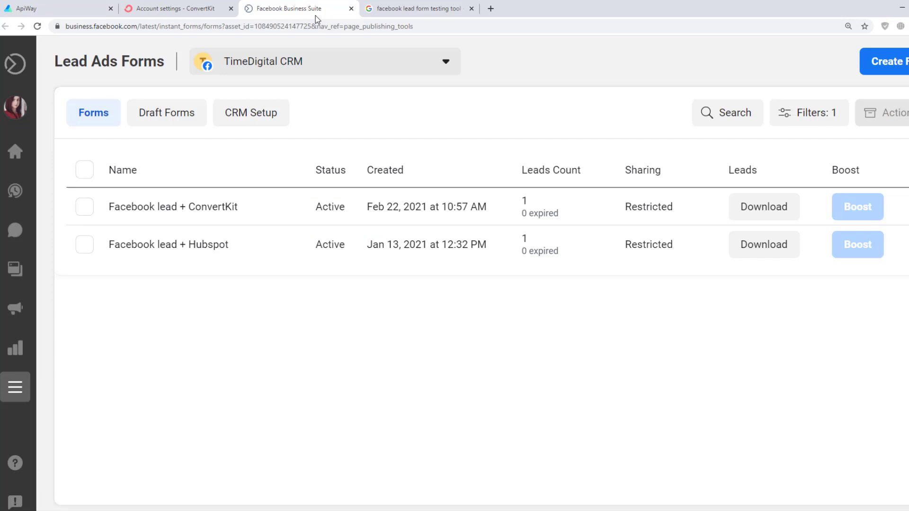
Review the Facebook lead + ConvertKit form's details, then return to Apiway's ConvertKit page.
left_click(210, 212)
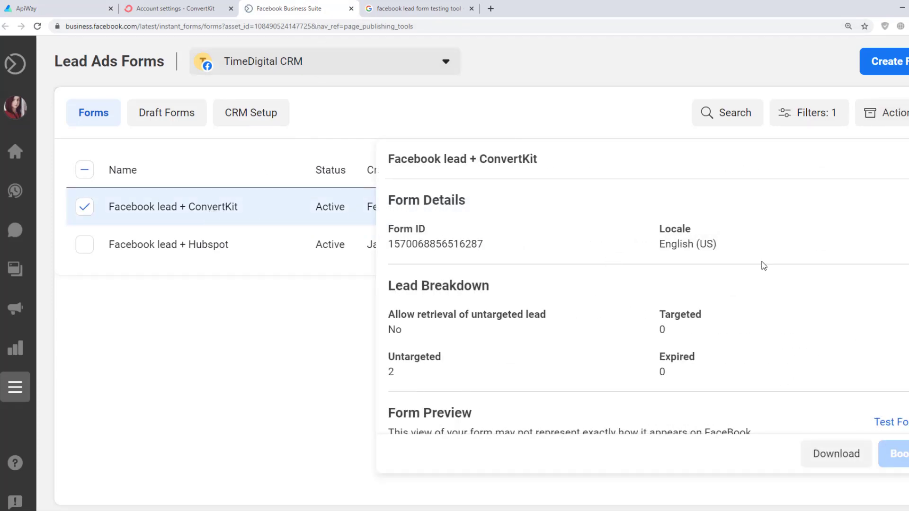
scroll(764, 266, "down", 4)
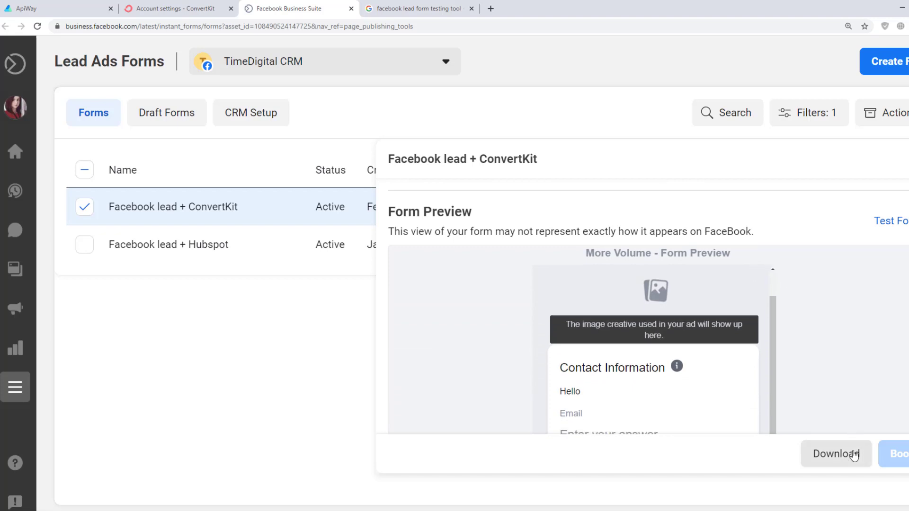
left_click(905, 159)
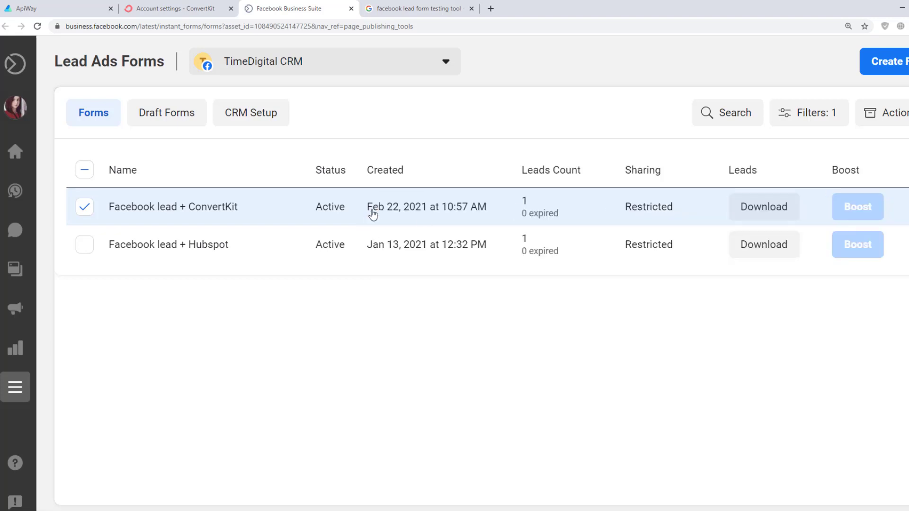
left_click(69, 10)
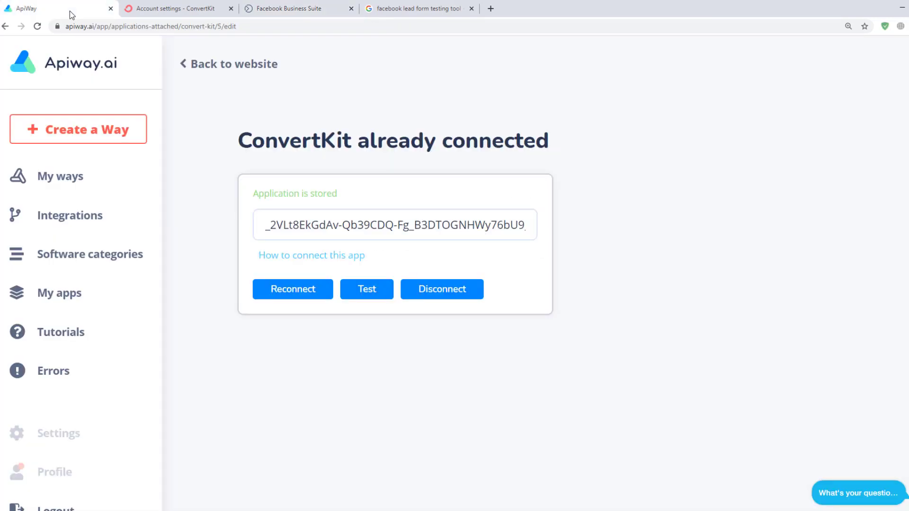
Create a new way and rename it to 'Facebook and Convertkit'.
left_click(55, 139)
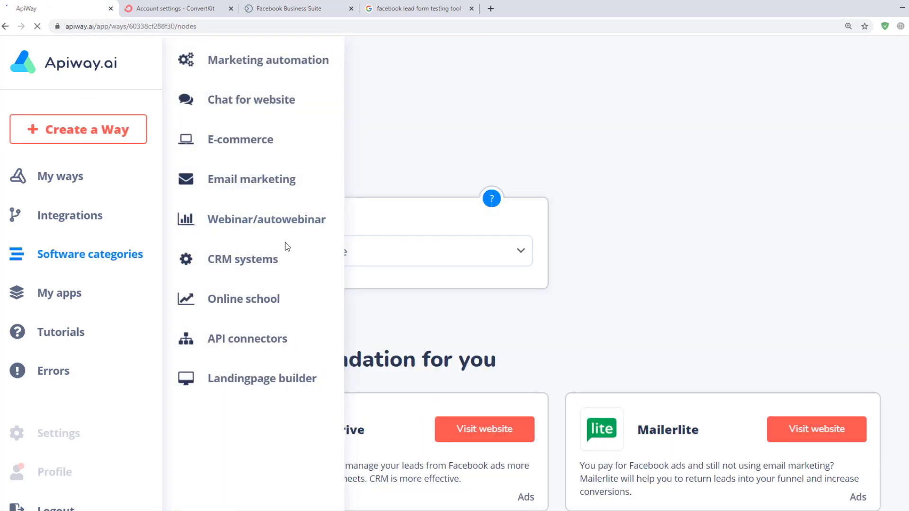
left_click(327, 171)
left_click_drag(298, 173, 195, 157)
type("F")
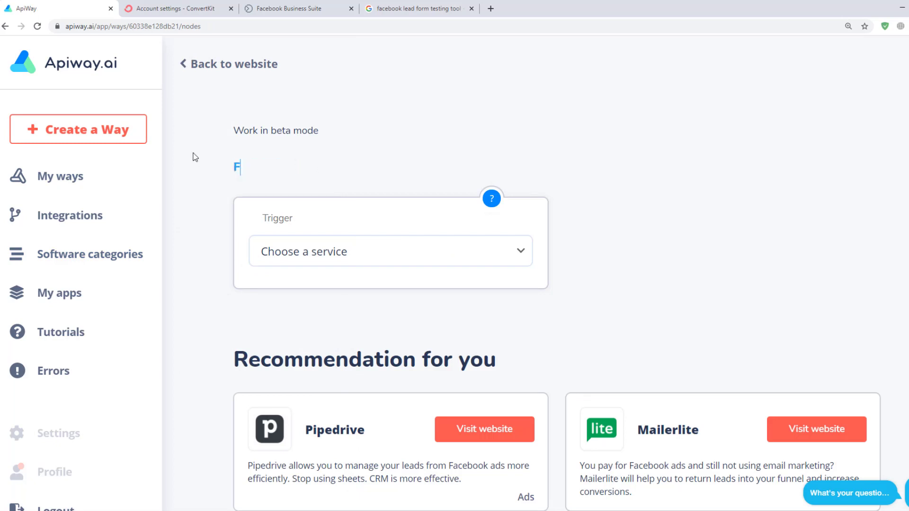
type("acebook and Convertkit")
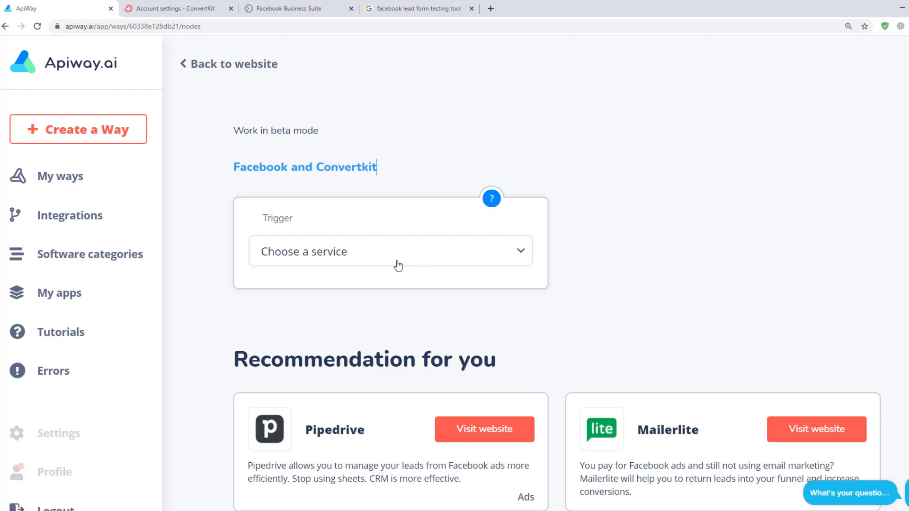
Set the way's trigger to Facebook Leads with the New lead event.
left_click(397, 263)
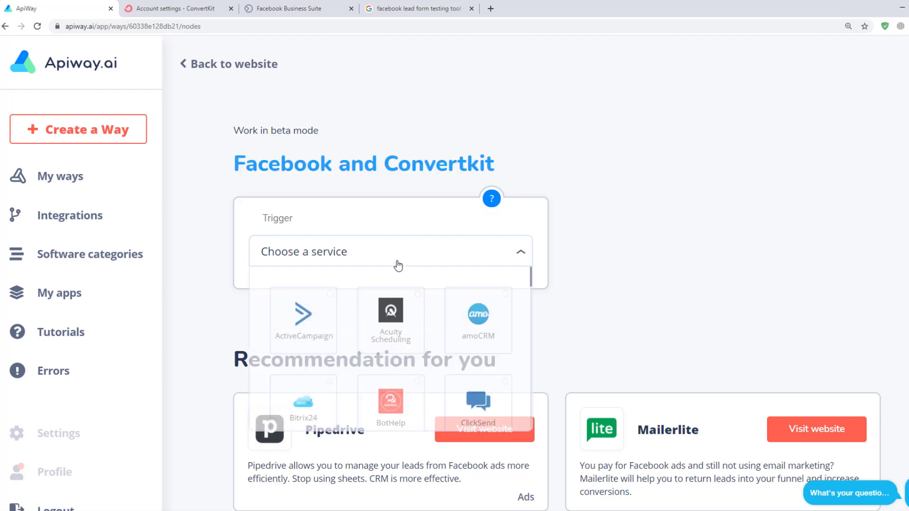
scroll(429, 322, "down", 4)
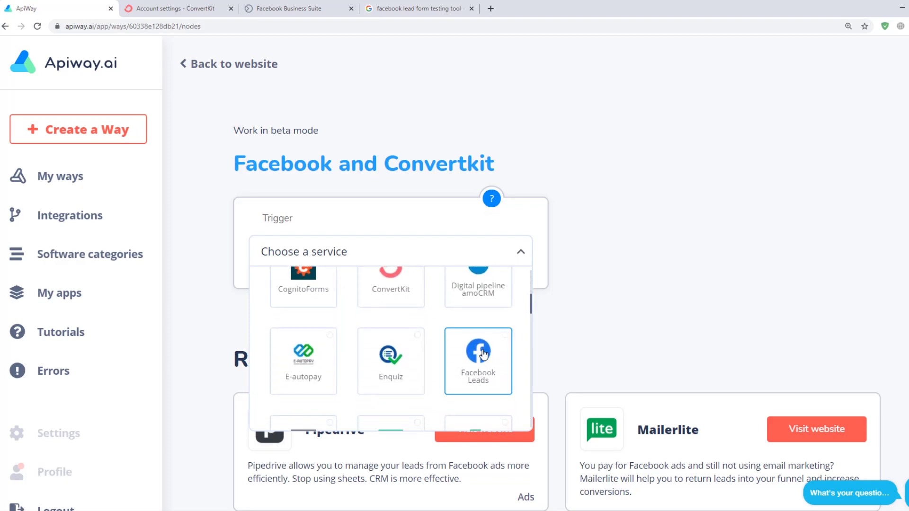
left_click(479, 356)
scroll(365, 264, "down", 1)
left_click(365, 264)
left_click(316, 288)
Choose the TimeDigital CRM page and the Facebook lead + ConvertKit form for the trigger.
scroll(316, 289, "down", 2)
left_click(318, 258)
left_click(318, 278)
left_click(328, 302)
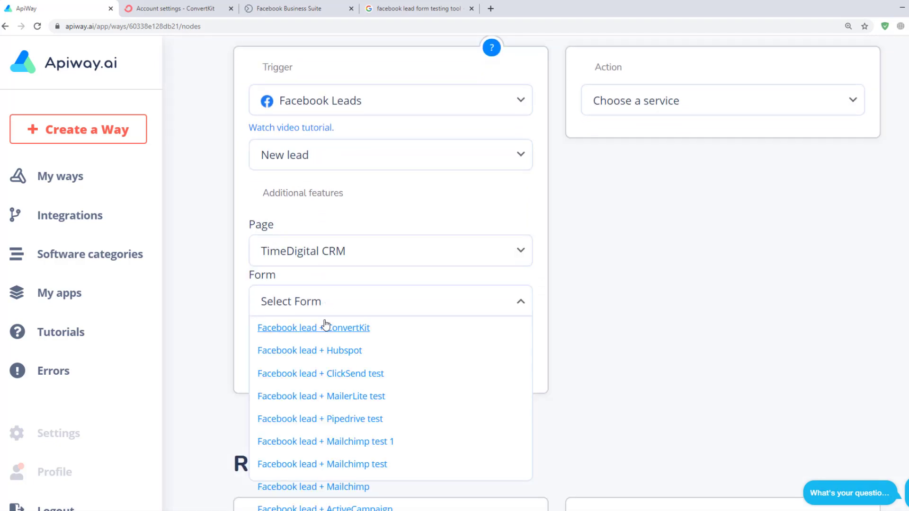
left_click(326, 327)
scroll(325, 323, "down", 1)
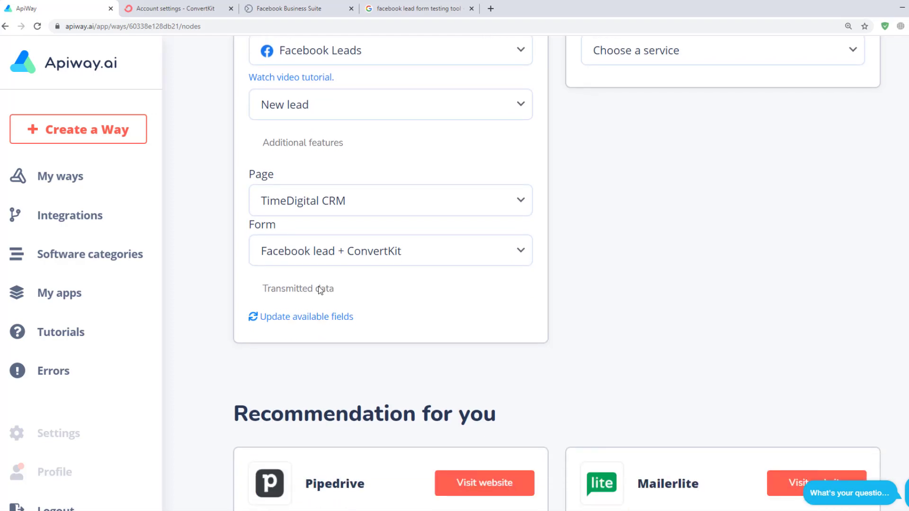
left_click(379, 6)
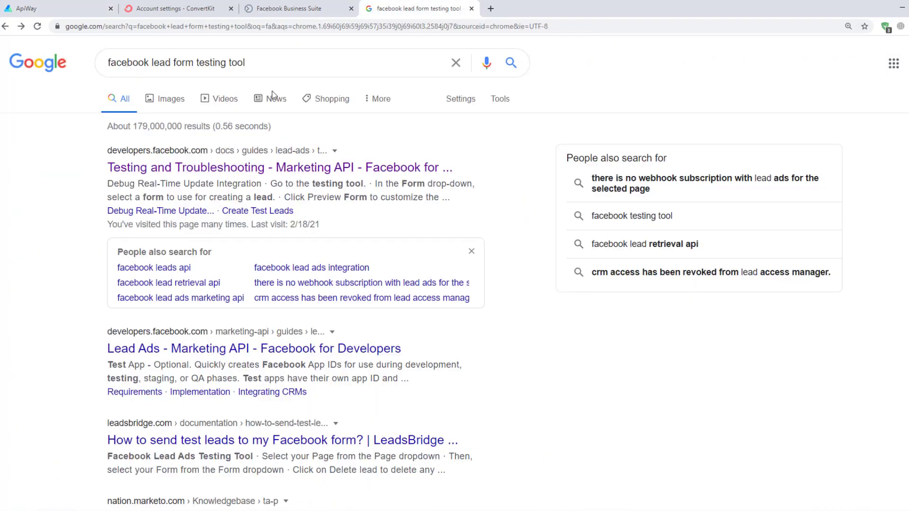
Create a test lead for the Facebook lead + ConvertKit form in the Lead Ads Testing Tool.
left_click(252, 169)
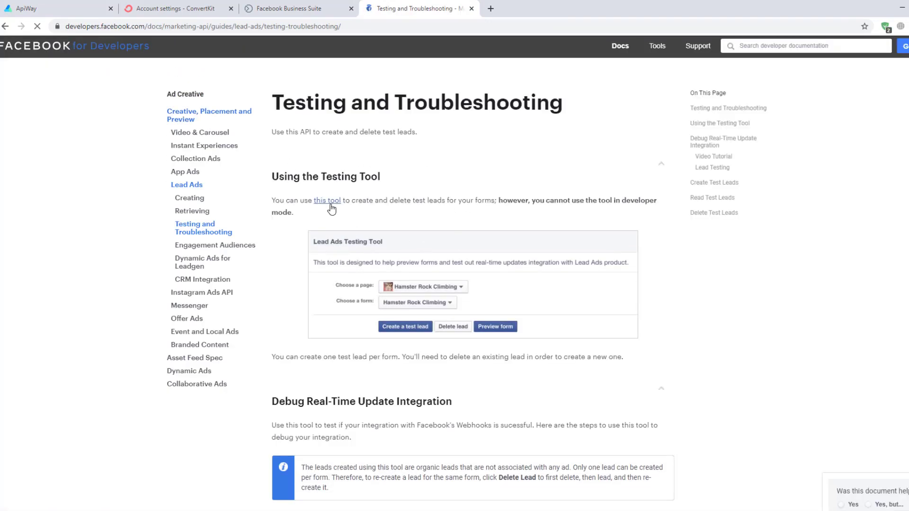
left_click(327, 202)
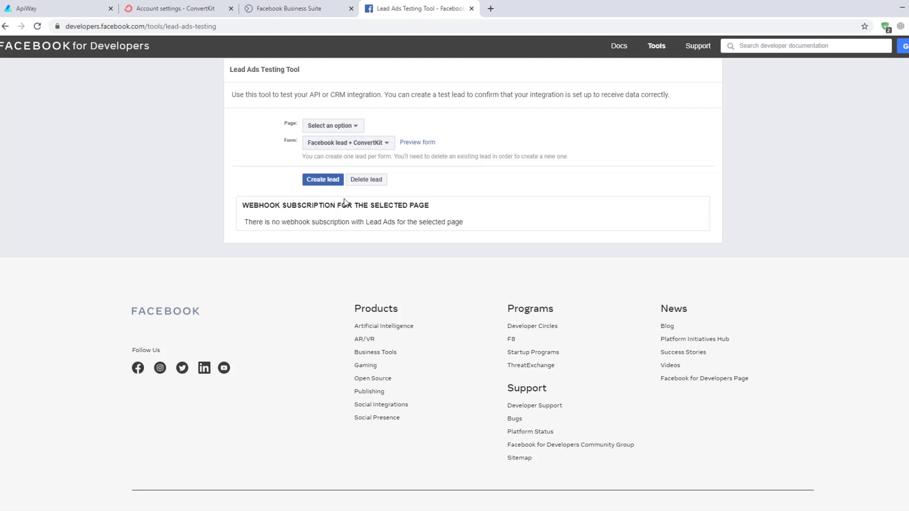
left_click(330, 185)
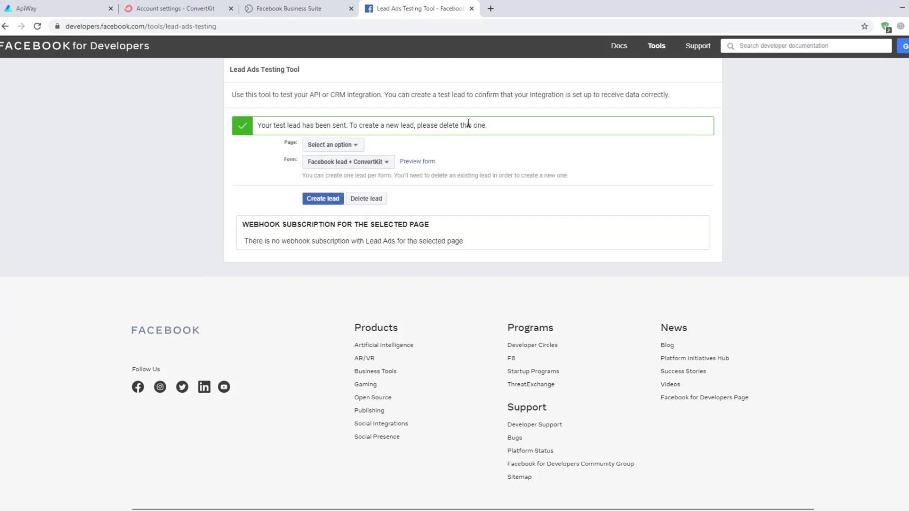
Back in the way editor, load the lead form's available fields.
left_click(61, 6)
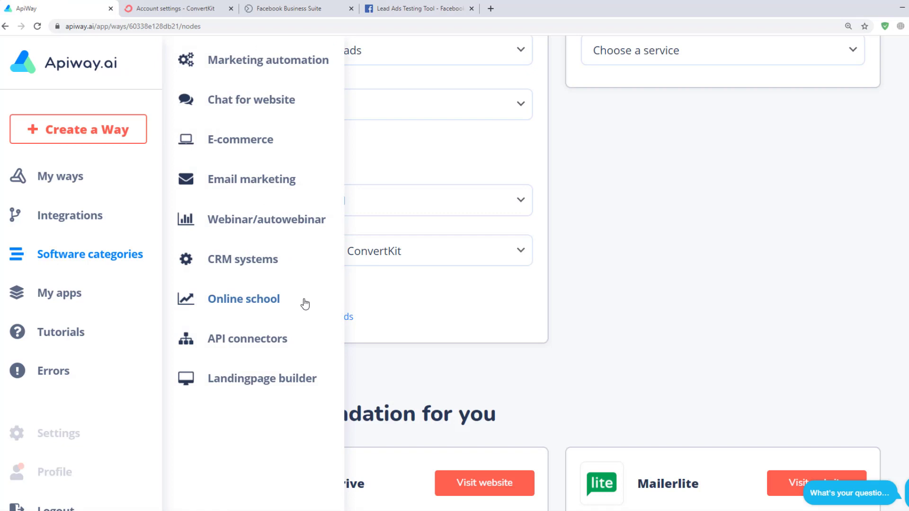
left_click(349, 320)
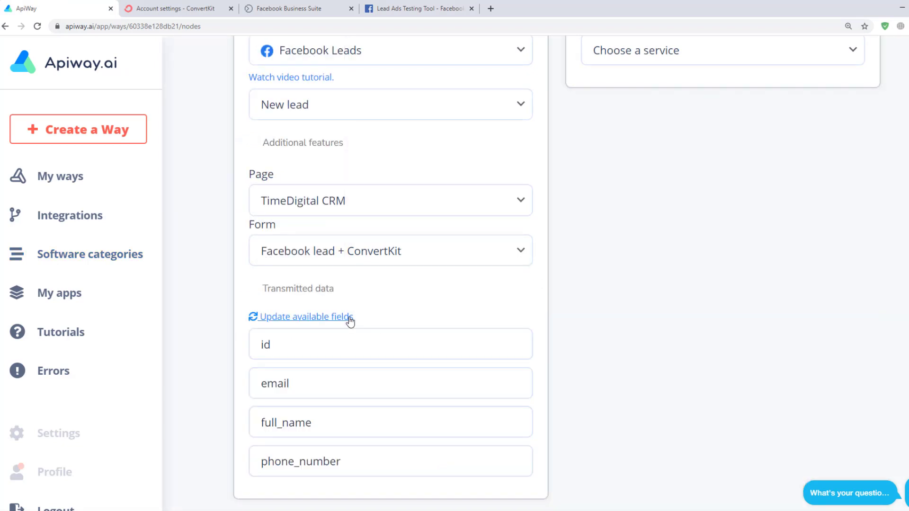
scroll(445, 286, "down", 2)
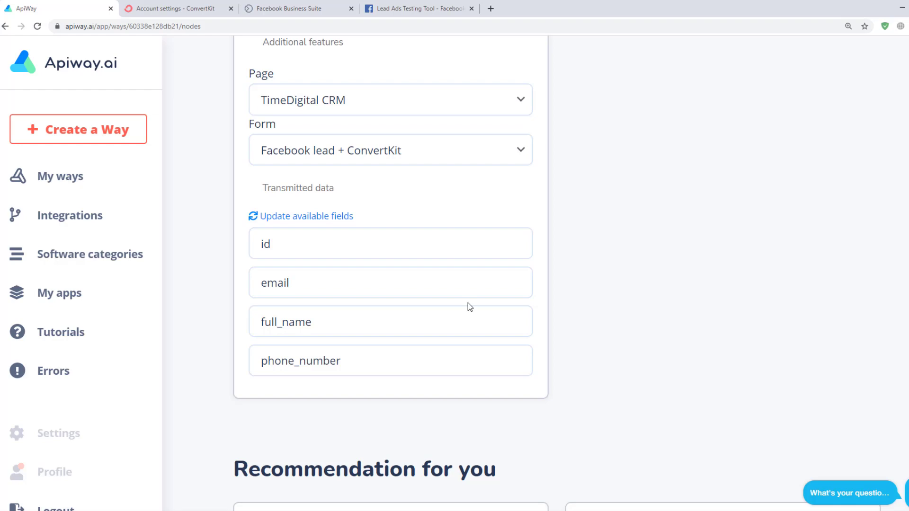
scroll(650, 313, "up", 6)
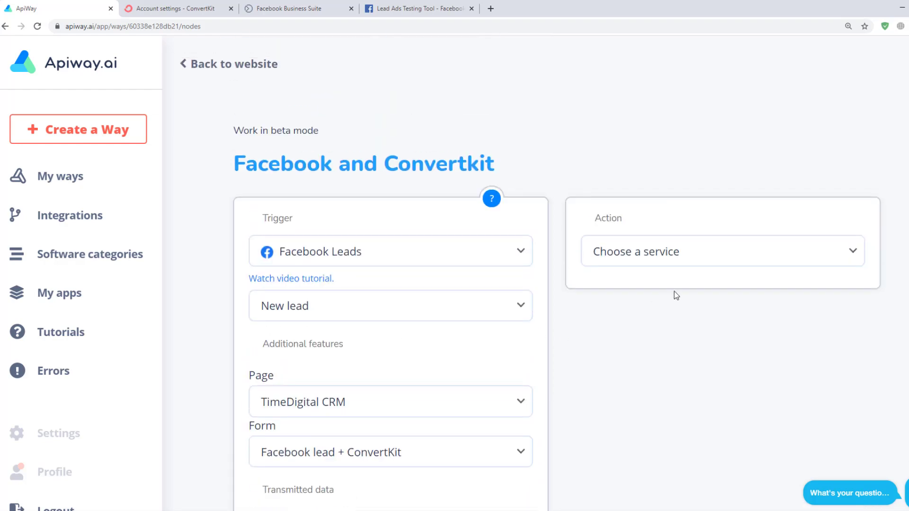
Set the action to ConvertKit's Add Subscriber to Form, test it, and load its fields.
left_click(675, 265)
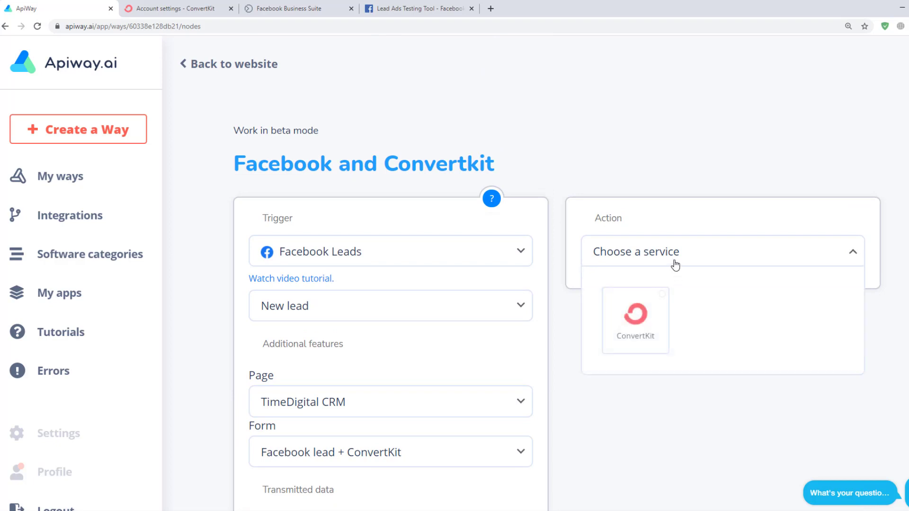
left_click(645, 313)
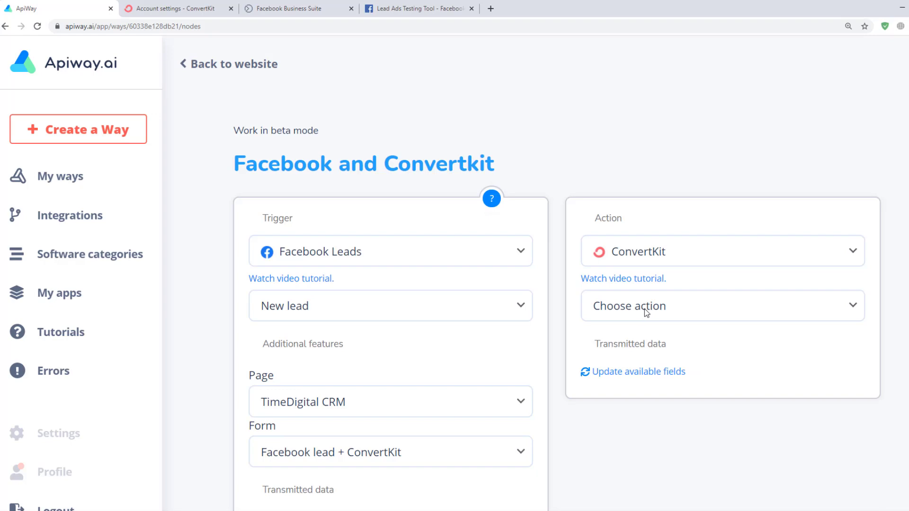
left_click(648, 316)
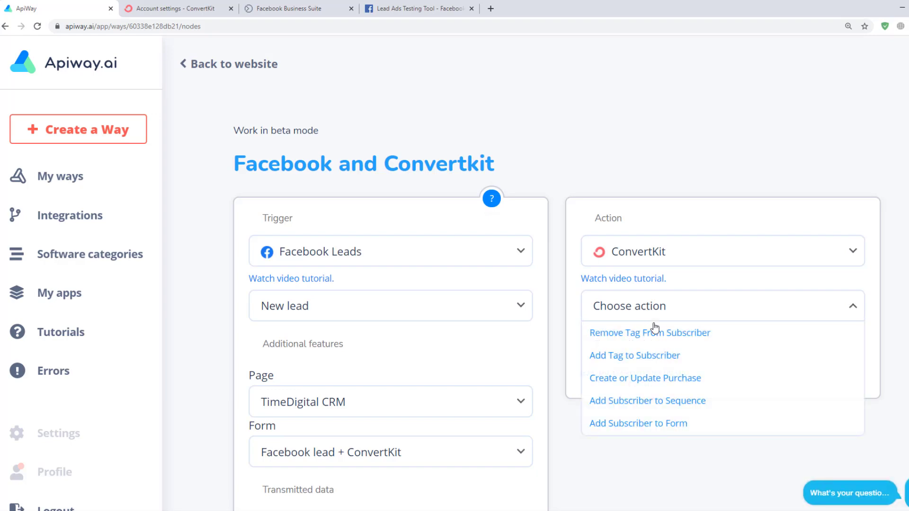
left_click(674, 423)
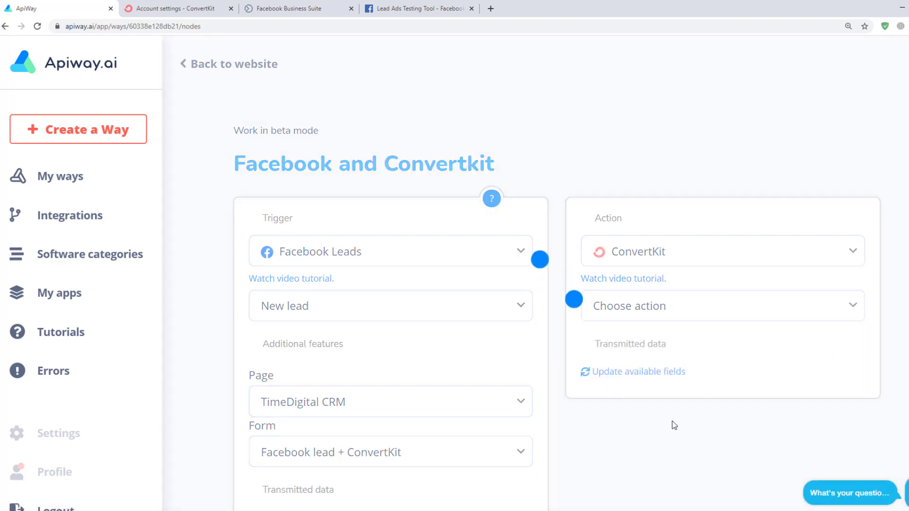
scroll(674, 424, "down", 2)
left_click(615, 245)
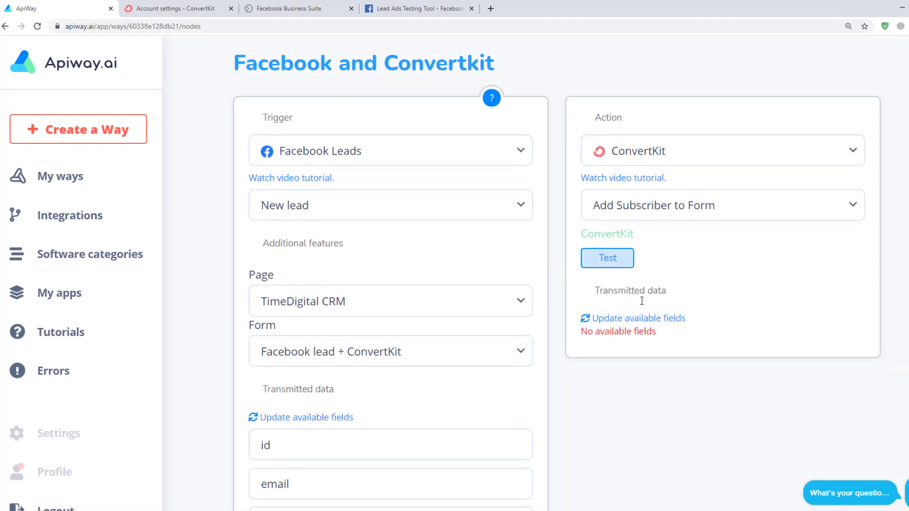
left_click(641, 323)
scroll(642, 328, "down", 2)
scroll(642, 328, "down", 1)
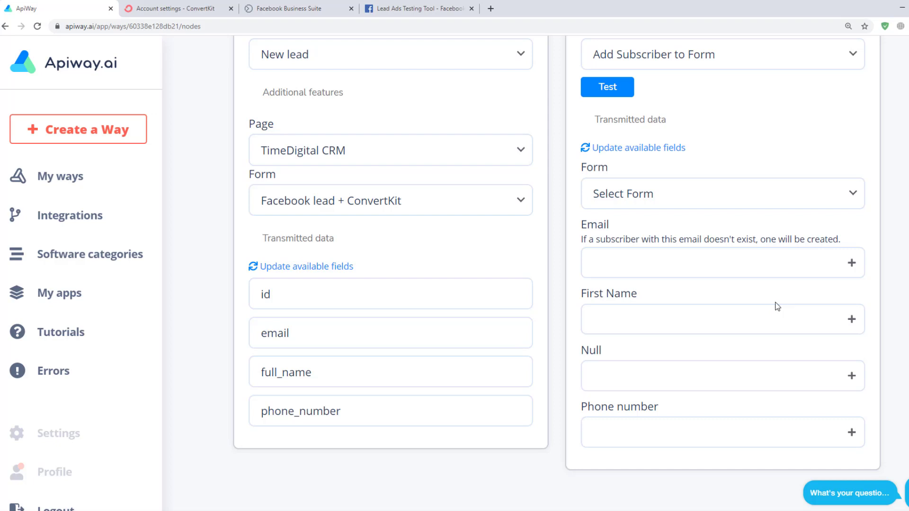
Pick the ConvertKit form Test and map email, full_name, phone_number to Email, First Name, Phone number.
left_click(707, 201)
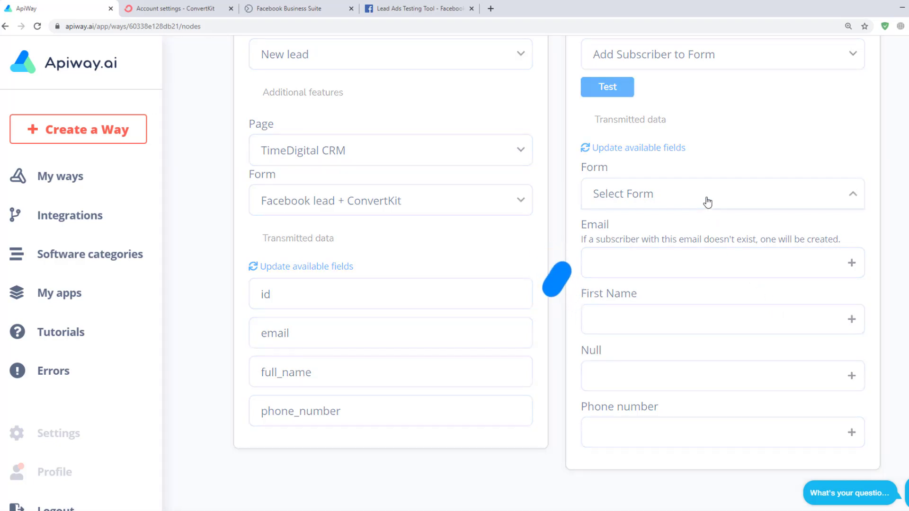
left_click(697, 225)
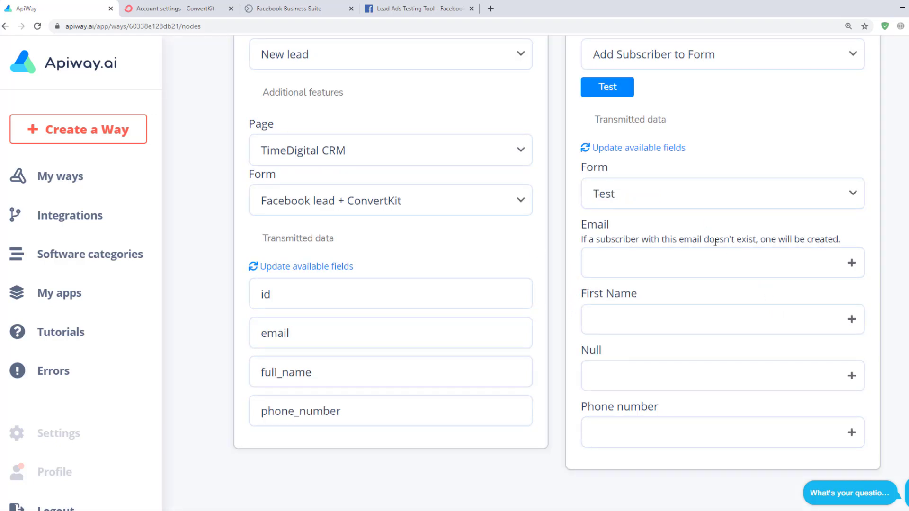
left_click(839, 263)
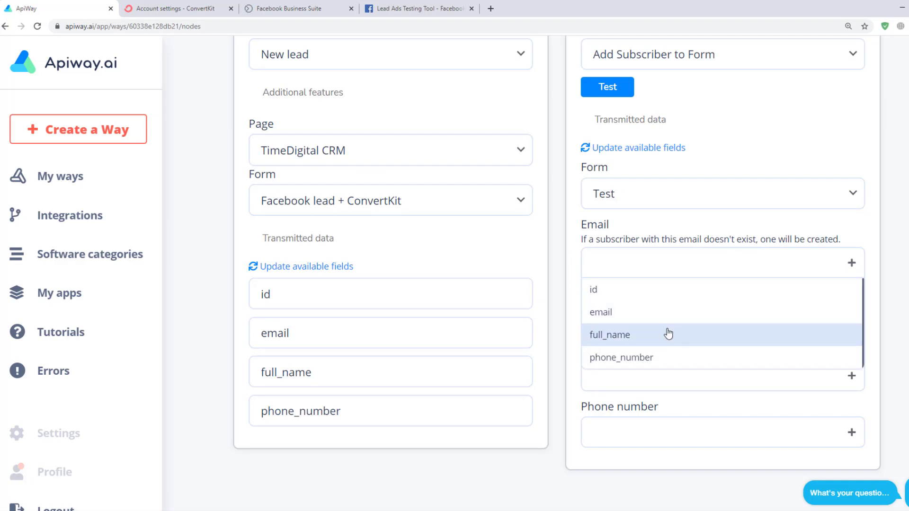
left_click(647, 313)
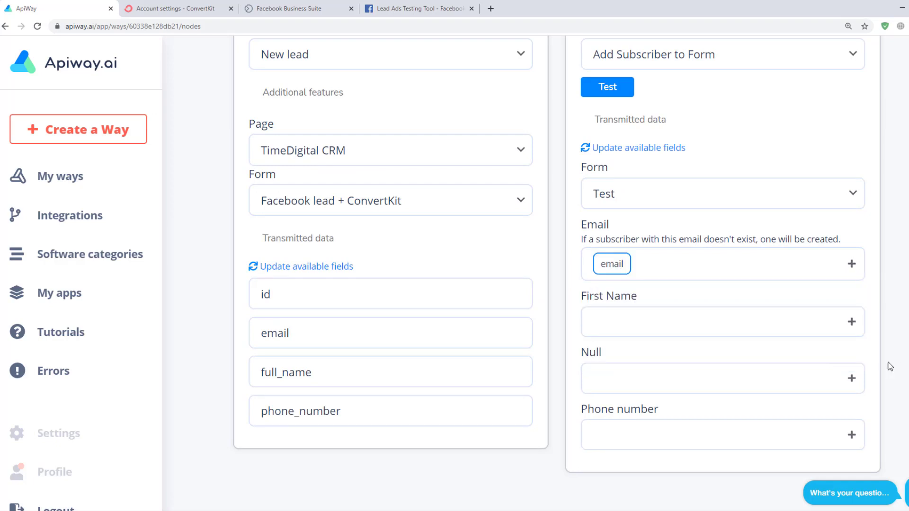
left_click(852, 324)
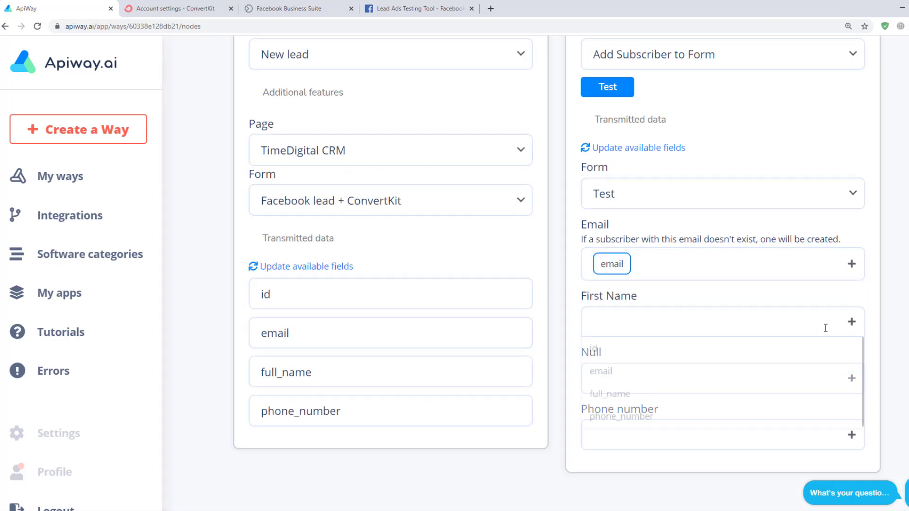
left_click(632, 396)
left_click(851, 437)
scroll(672, 490, "down", 2)
left_click(641, 435)
scroll(838, 292, "up", 7)
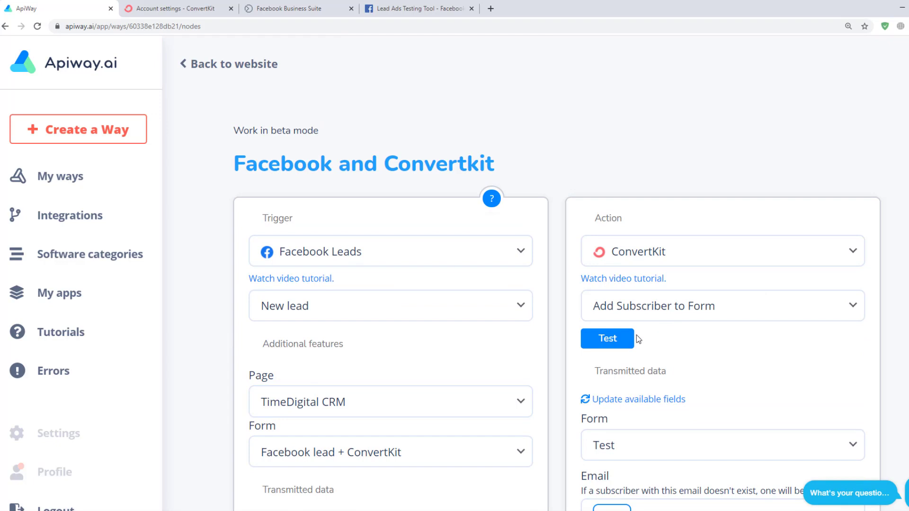
Test the ConvertKit action with its mappings and activate the integration.
left_click(630, 340)
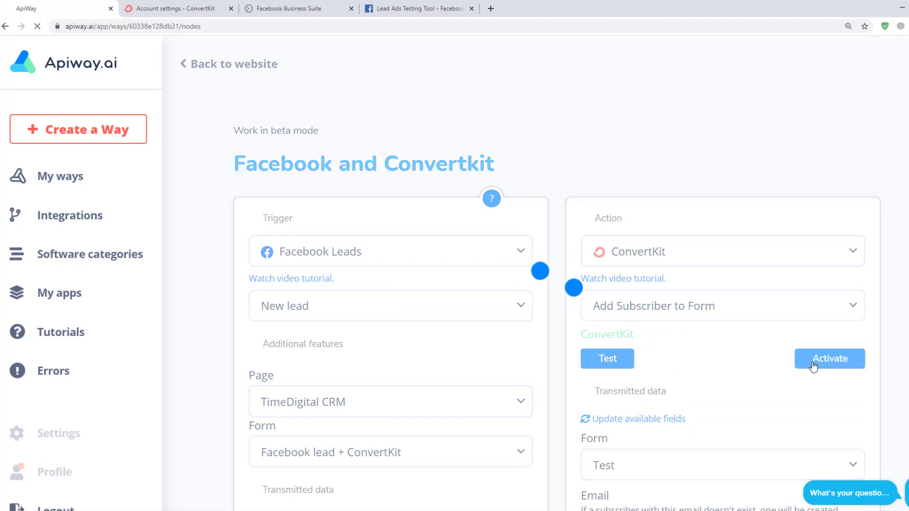
left_click(813, 366)
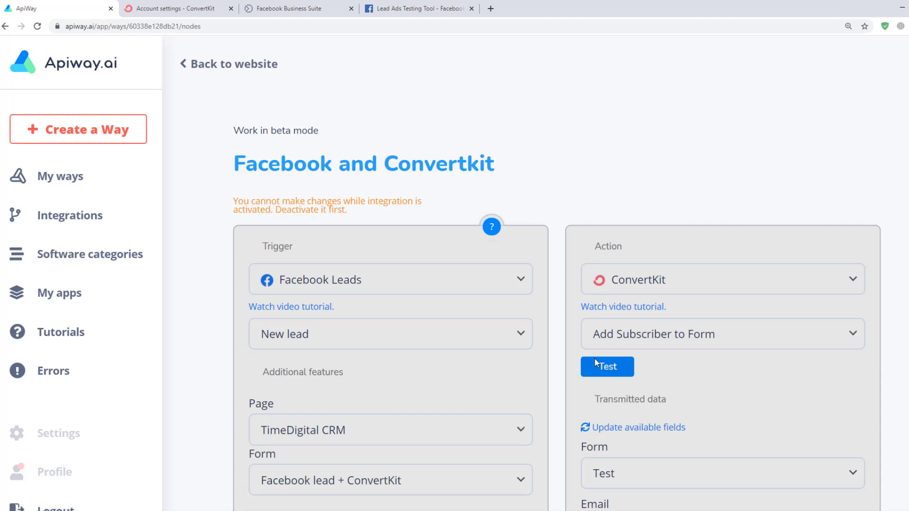
left_click(52, 179)
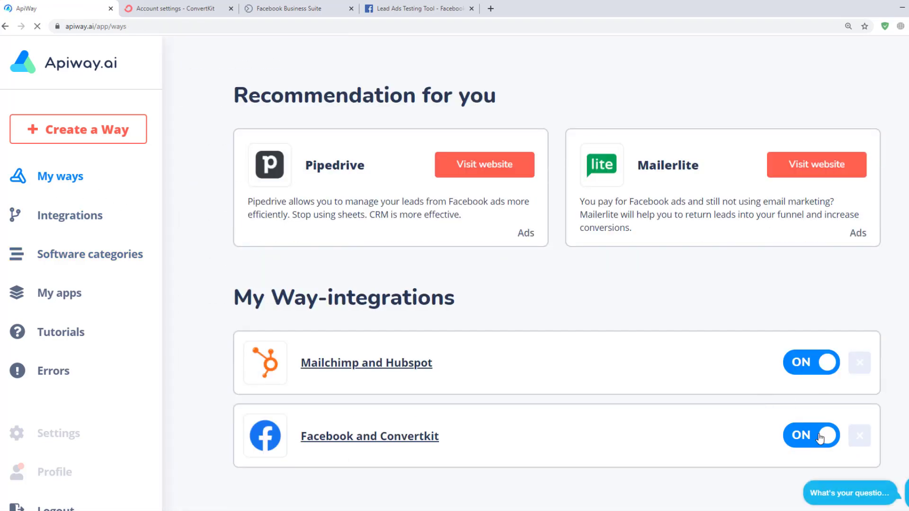
Switch the Facebook and Convertkit way off, reopen it, and test and activate it again.
left_click(814, 426)
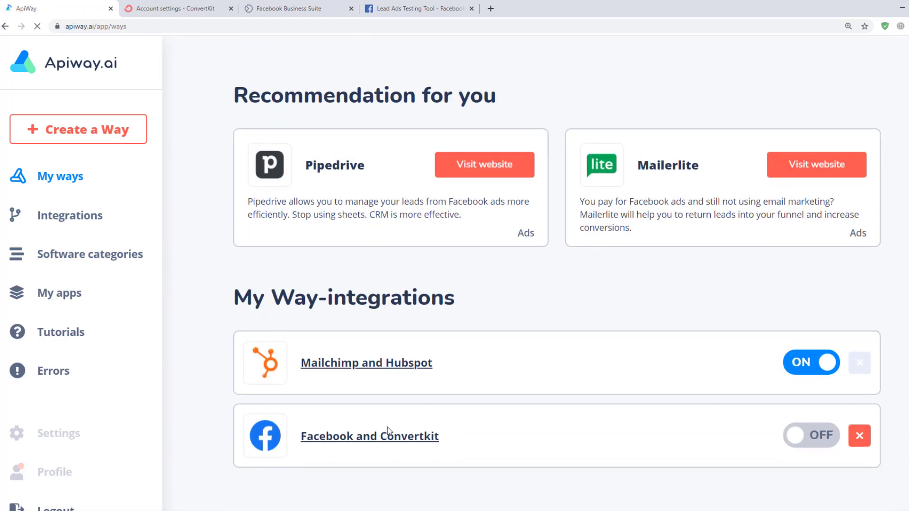
left_click(389, 436)
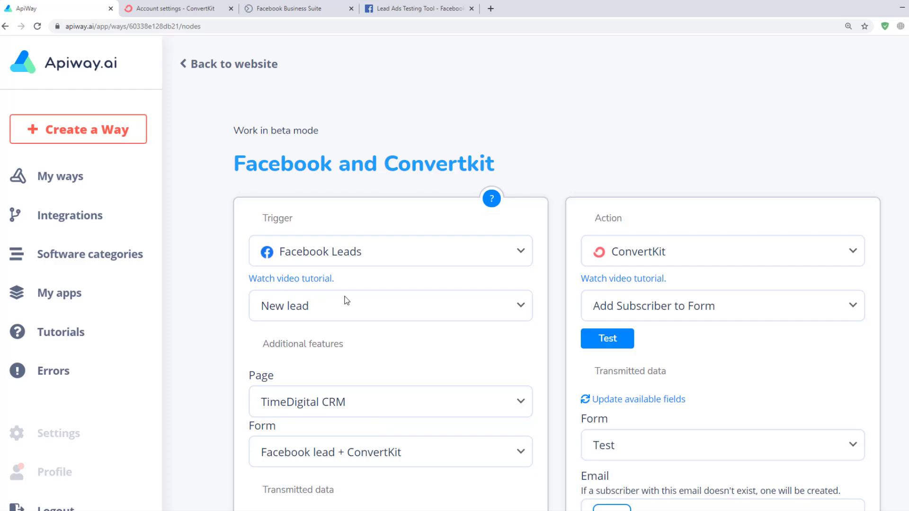
left_click(609, 340)
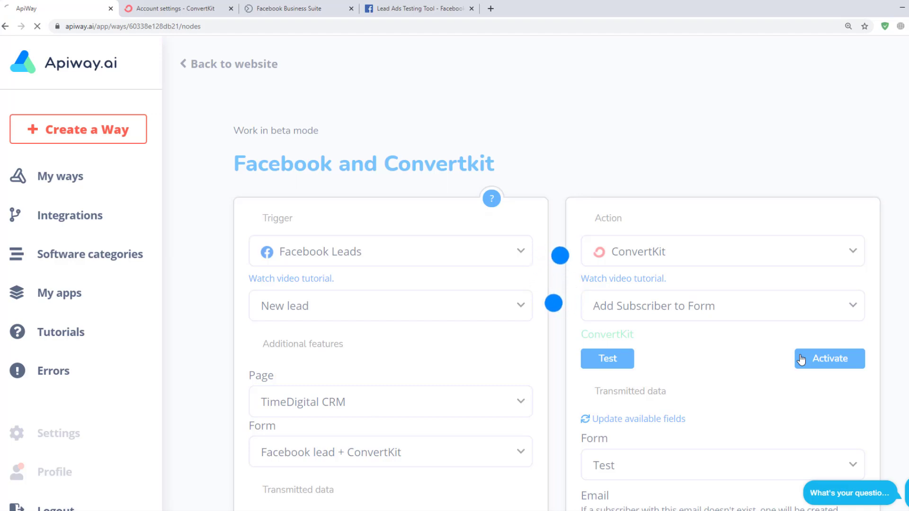
left_click(801, 360)
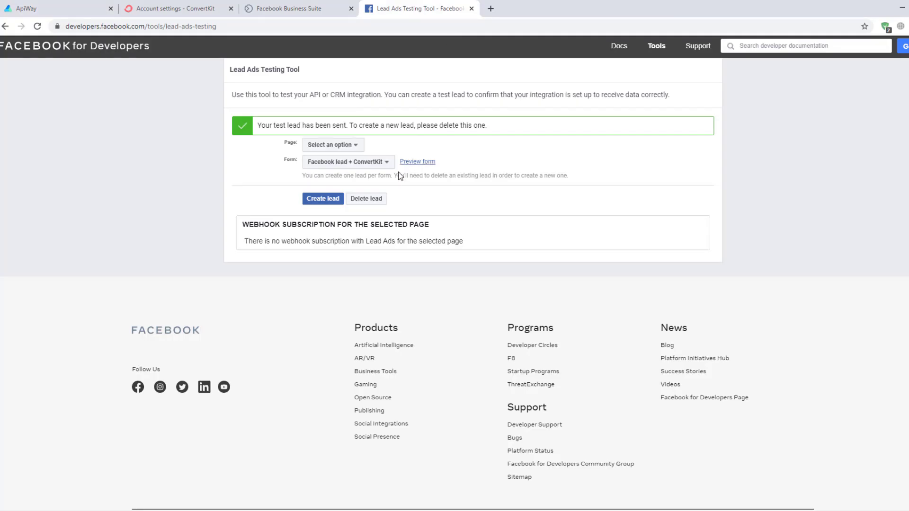
Delete the old test lead, send a new one, then check the ConvertKit account.
left_click(373, 201)
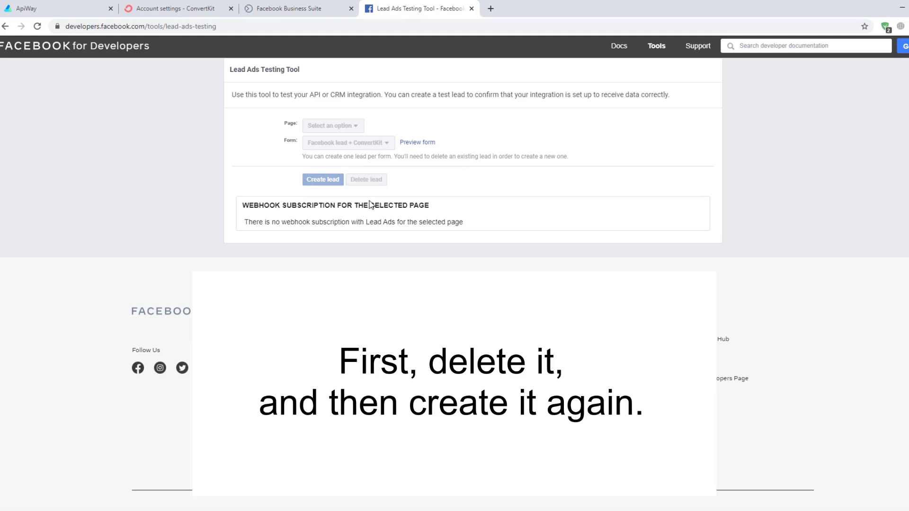
left_click(327, 200)
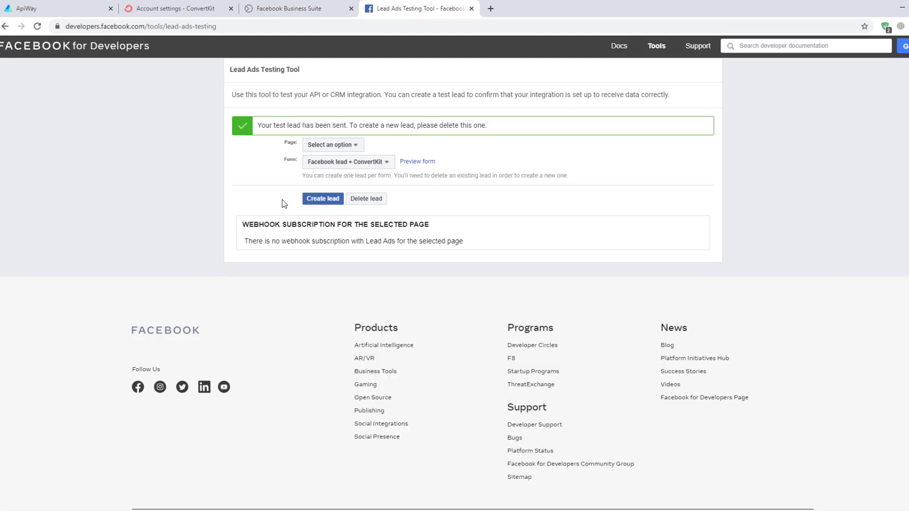
left_click(205, 13)
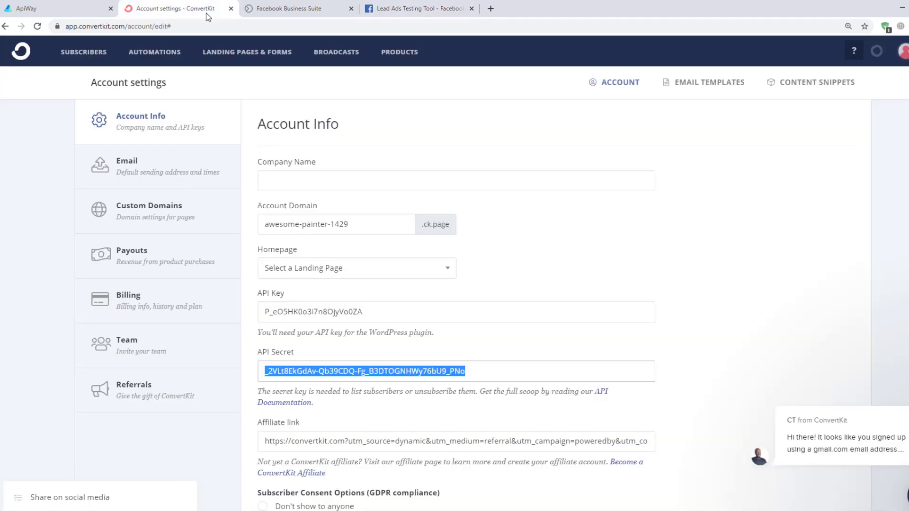
Confirm the test lead appears among ConvertKit subscribers with its dummy name and phone data.
left_click(95, 58)
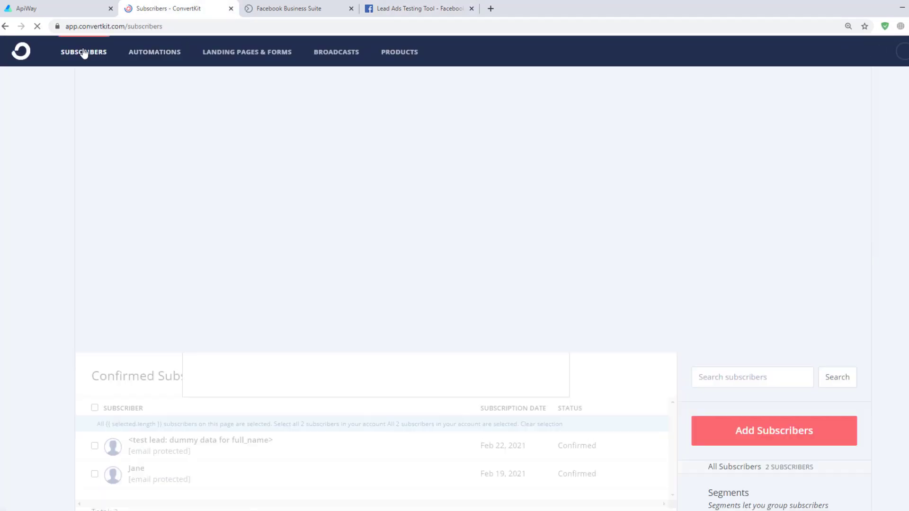
scroll(93, 142, "down", 4)
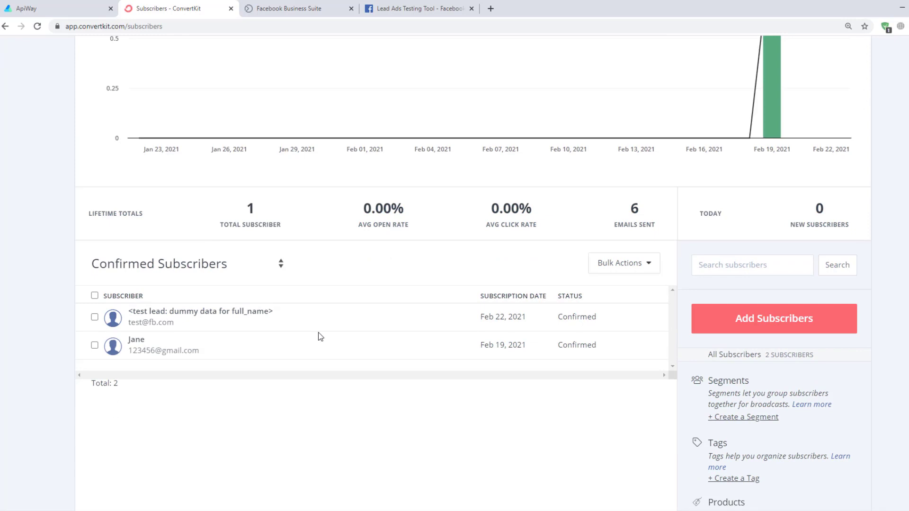
left_click(229, 313)
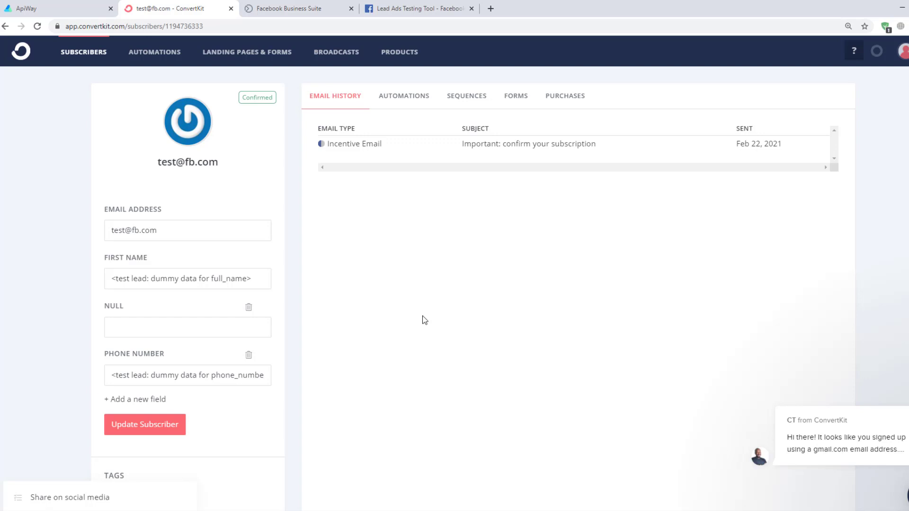
Back in Apiway, browse software categories to Marketing automation.
left_click(69, 7)
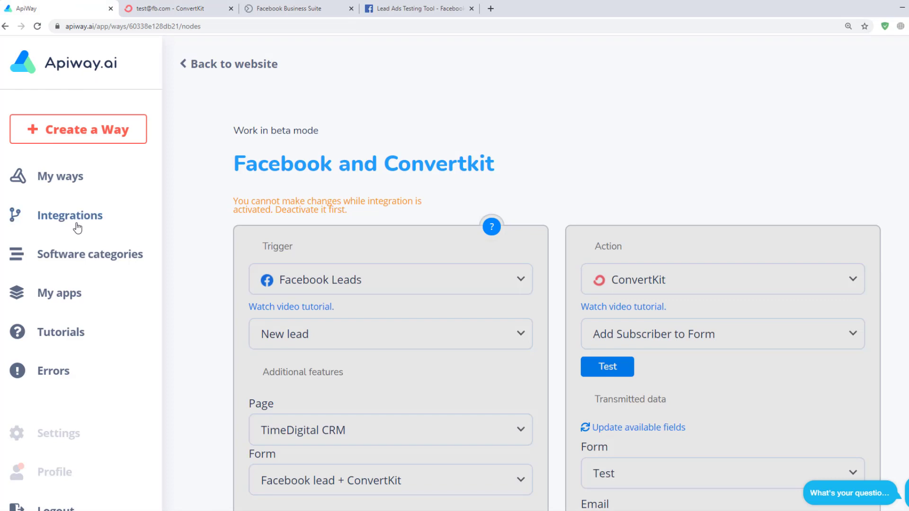
left_click(66, 258)
left_click(276, 64)
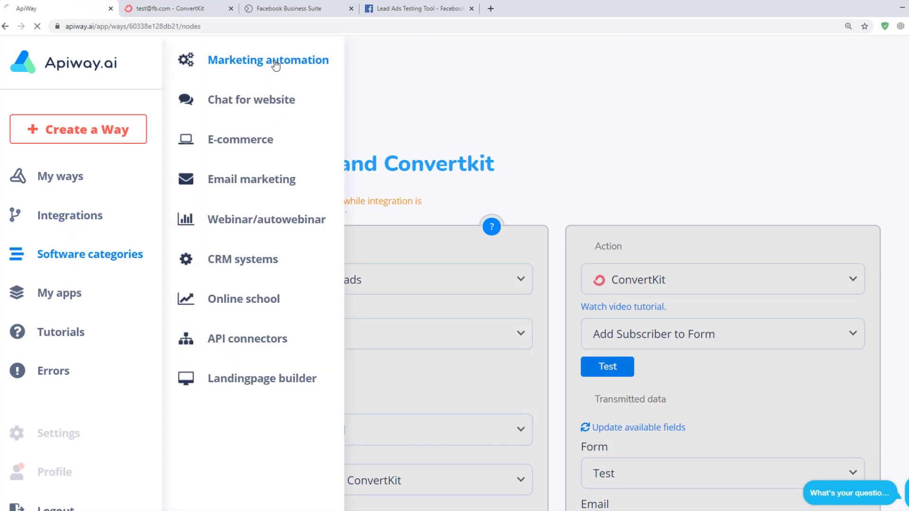